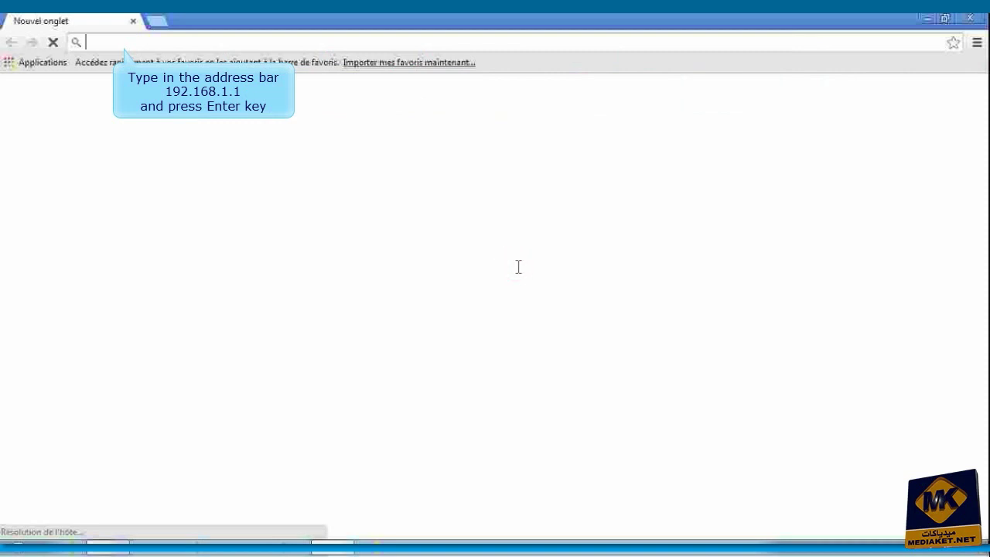
Load 192.168.1.1 and log in with the administrator username and password
{"action": "key", "text": "Return"}
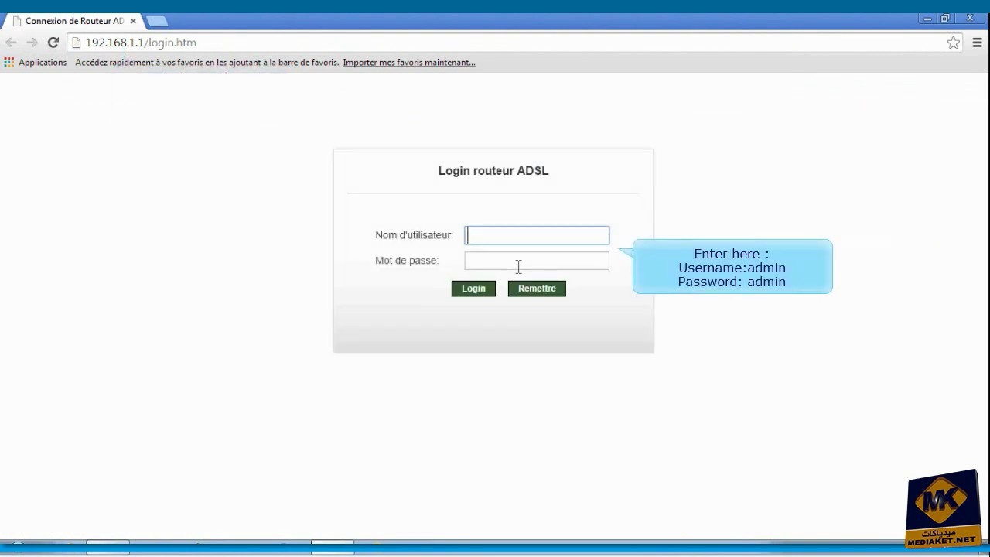
{"action": "key", "text": "Tab"}
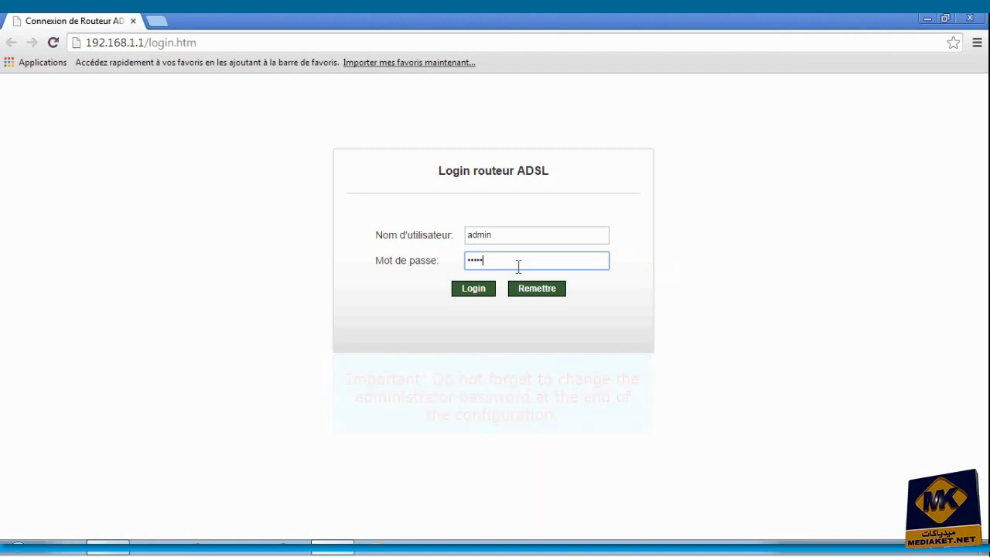
{"action": "left_click", "coordinate": [473, 292]}
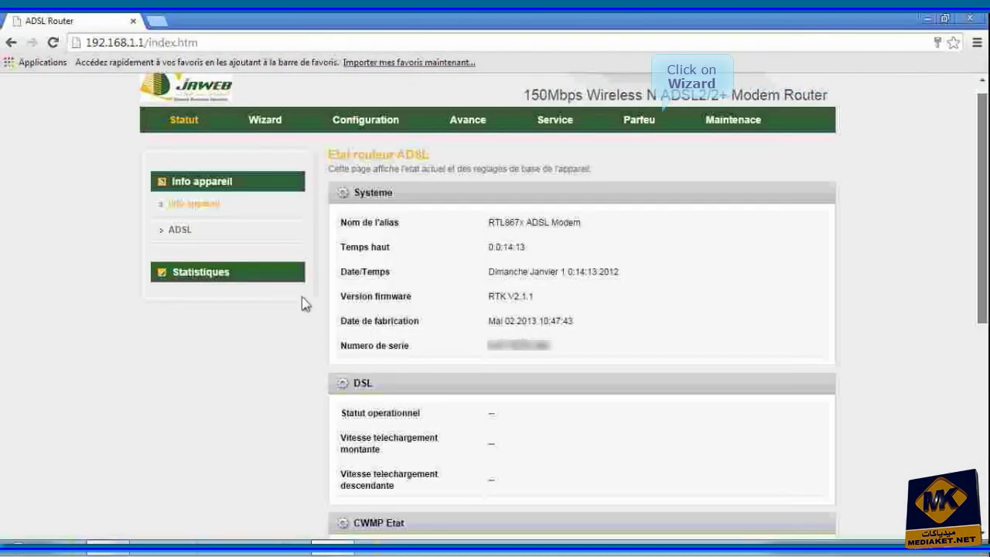
Start the quick setup wizard and keep VPI 0, VCI 35 with LLC/SNAP encapsulation
{"action": "left_click", "coordinate": [267, 122]}
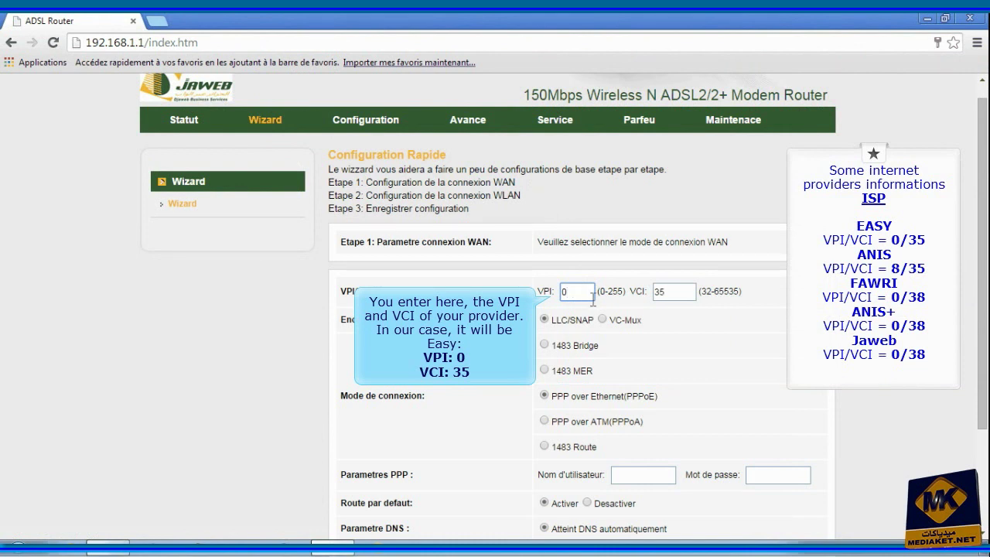
{"action": "left_click", "coordinate": [681, 292]}
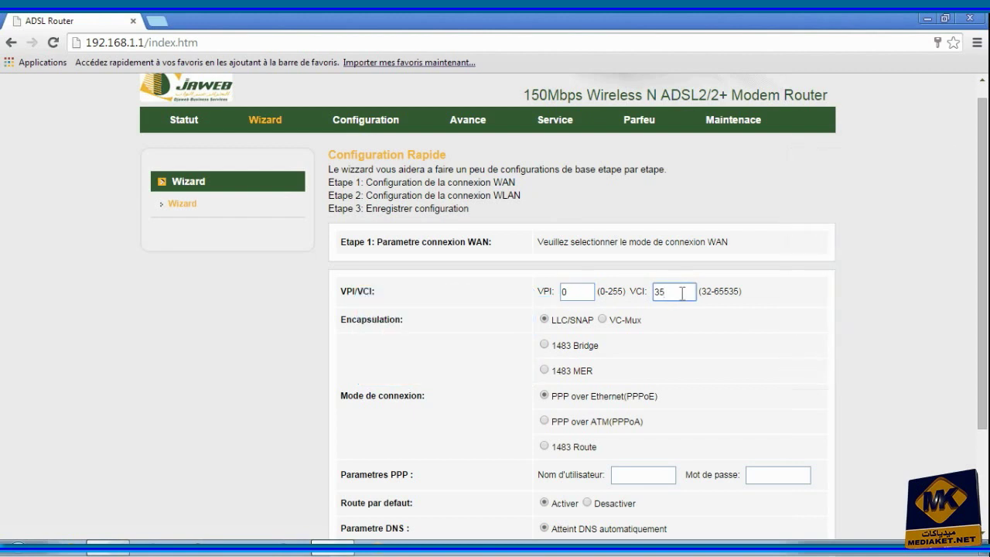
{"action": "left_click", "coordinate": [546, 322]}
Enter the PPPoE username and password, keep the default route enabled, and continue
{"action": "left_click", "coordinate": [619, 477]}
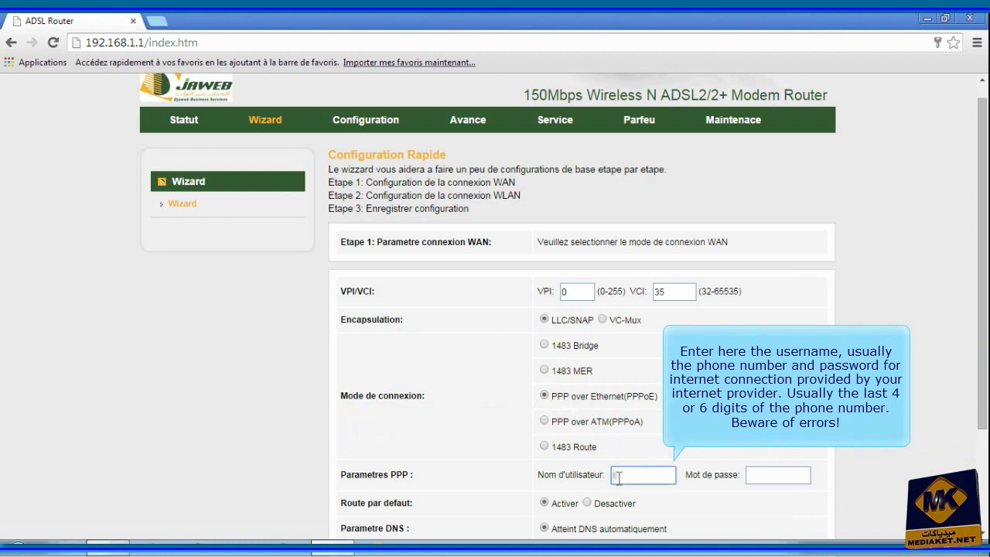
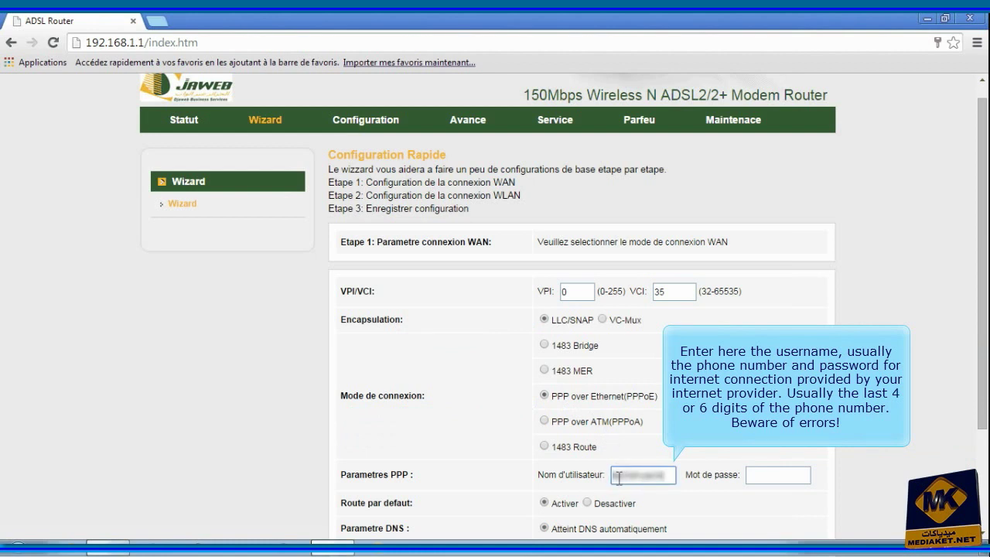
{"action": "key", "text": "Tab"}
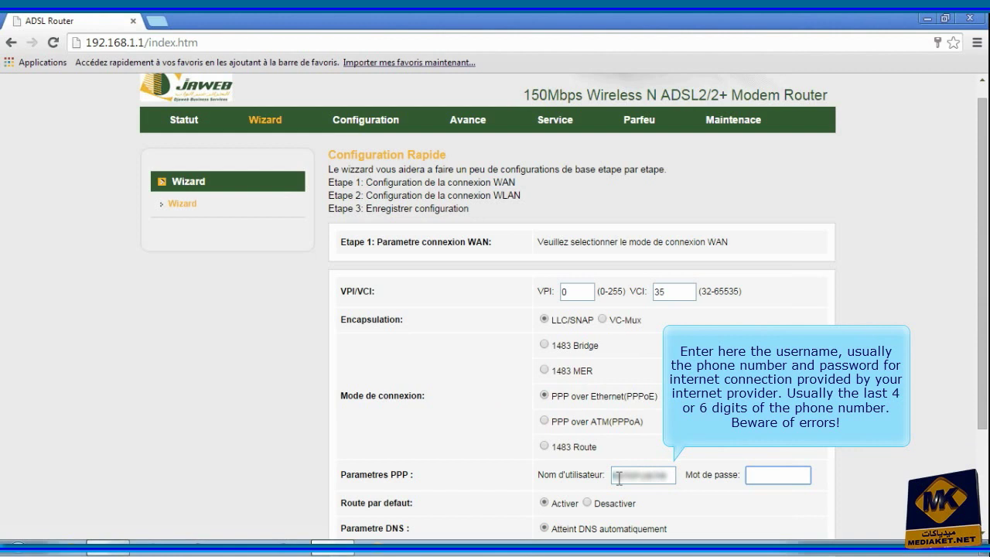
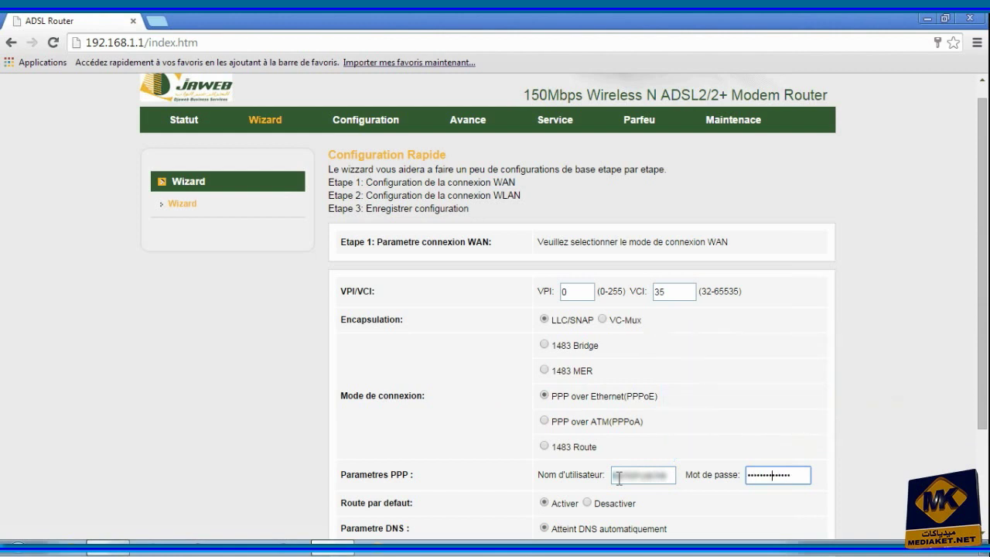
{"action": "key", "text": "ctrl+a"}
{"action": "scroll", "coordinate": [619, 478], "scroll_direction": "down", "scroll_amount": 2}
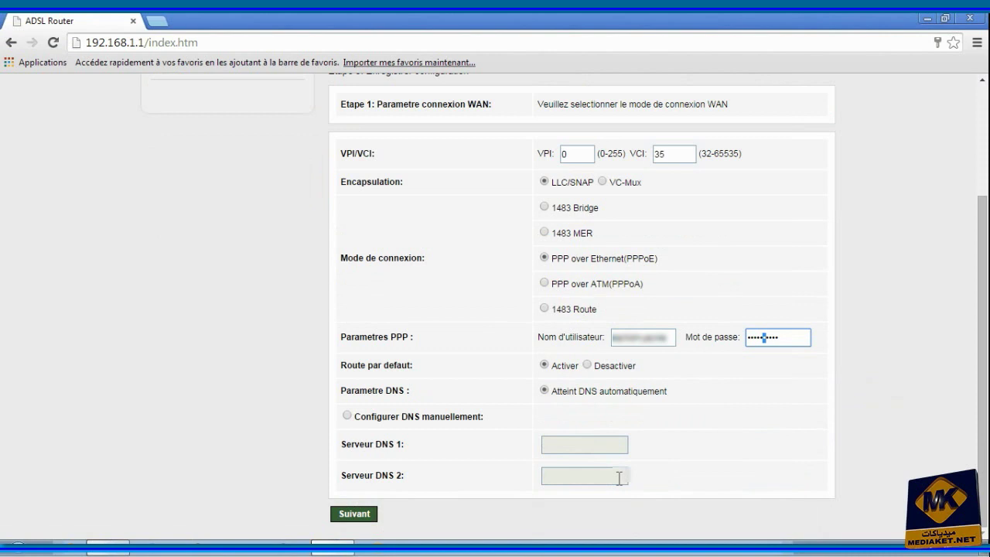
{"action": "left_click", "coordinate": [619, 479]}
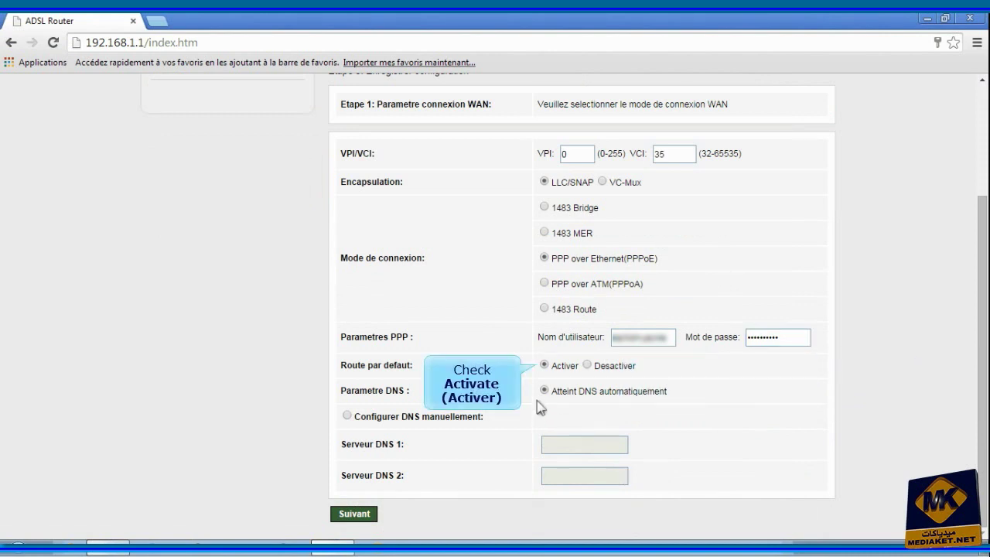
{"action": "left_click", "coordinate": [546, 366]}
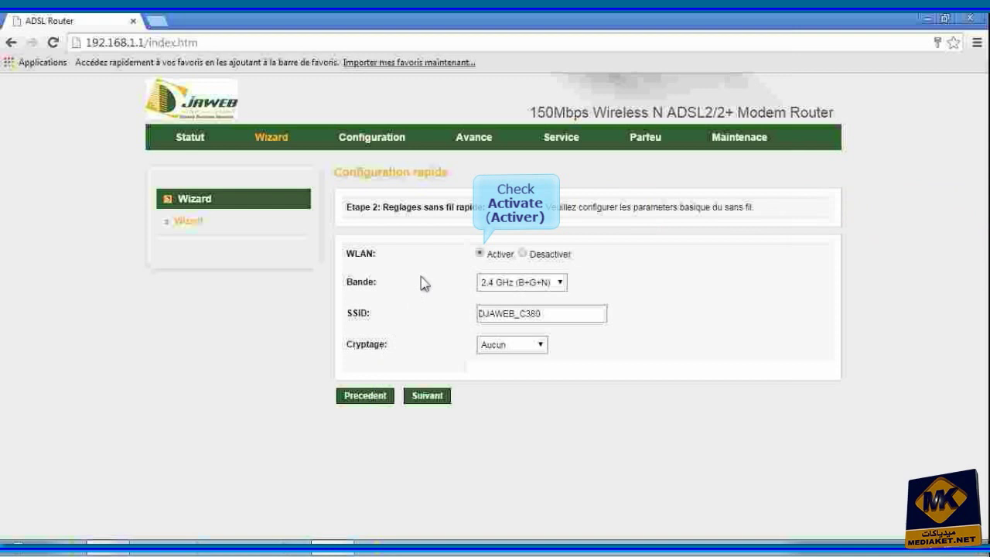
Keep the WLAN enabled on the 2.4 GHz (B+G+N) band with SSID DJAWEB_C380
{"action": "left_click", "coordinate": [480, 254]}
{"action": "left_click", "coordinate": [520, 283]}
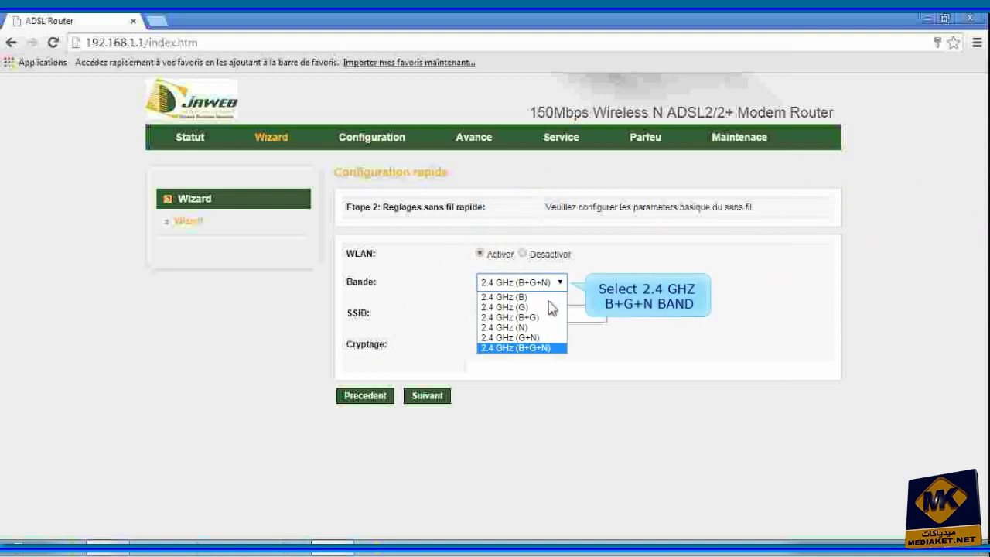
{"action": "left_click", "coordinate": [558, 348]}
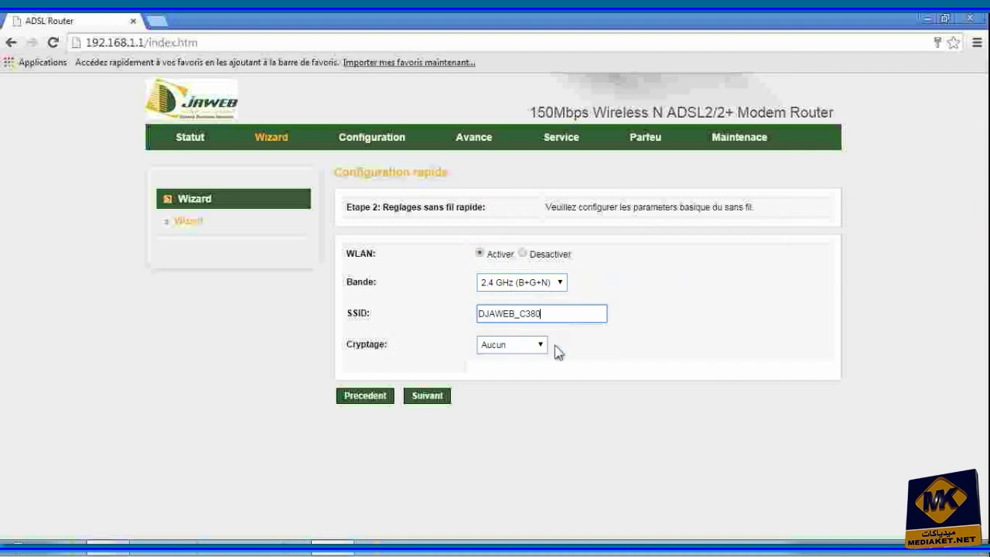
{"action": "left_click", "coordinate": [572, 317]}
Set encryption to WPA2 Mixte with Passphrase format and enter the pre-shared key
{"action": "left_click", "coordinate": [540, 344]}
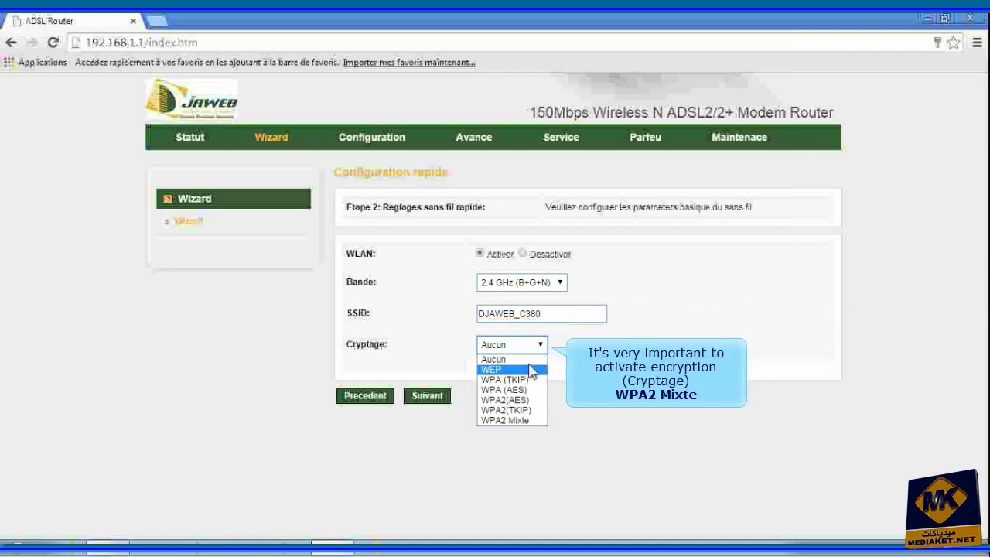
{"action": "left_click", "coordinate": [526, 422]}
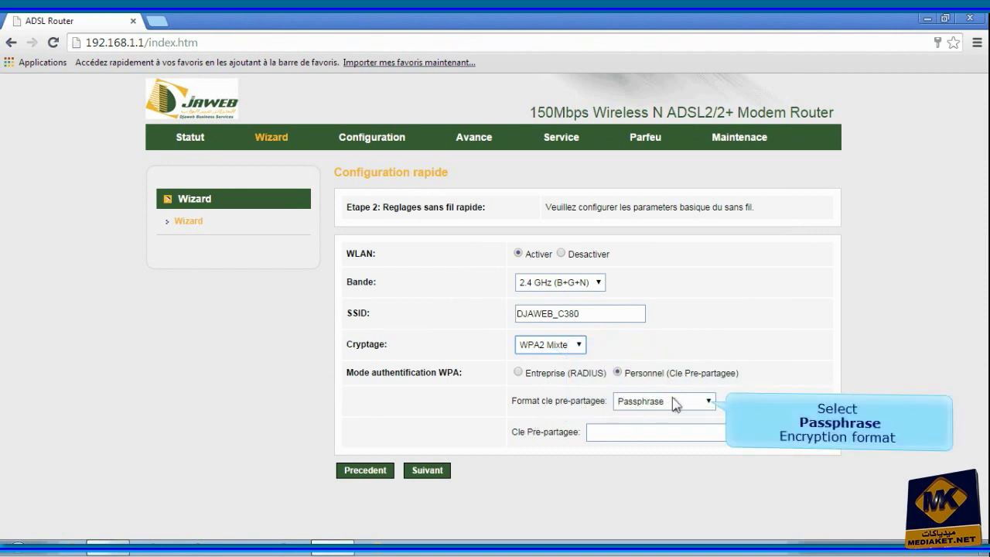
{"action": "left_click", "coordinate": [700, 404]}
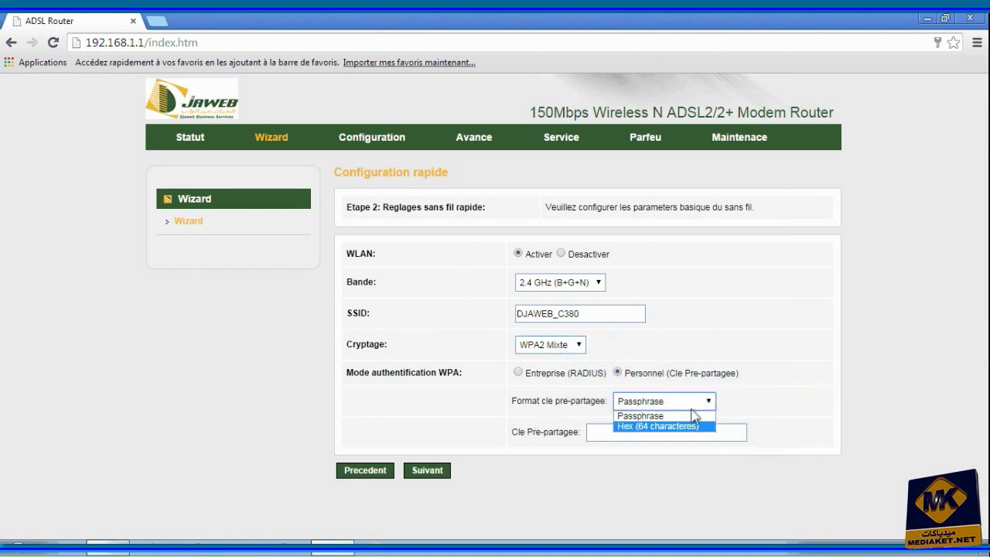
{"action": "left_click", "coordinate": [689, 416]}
{"action": "left_click", "coordinate": [677, 432]}
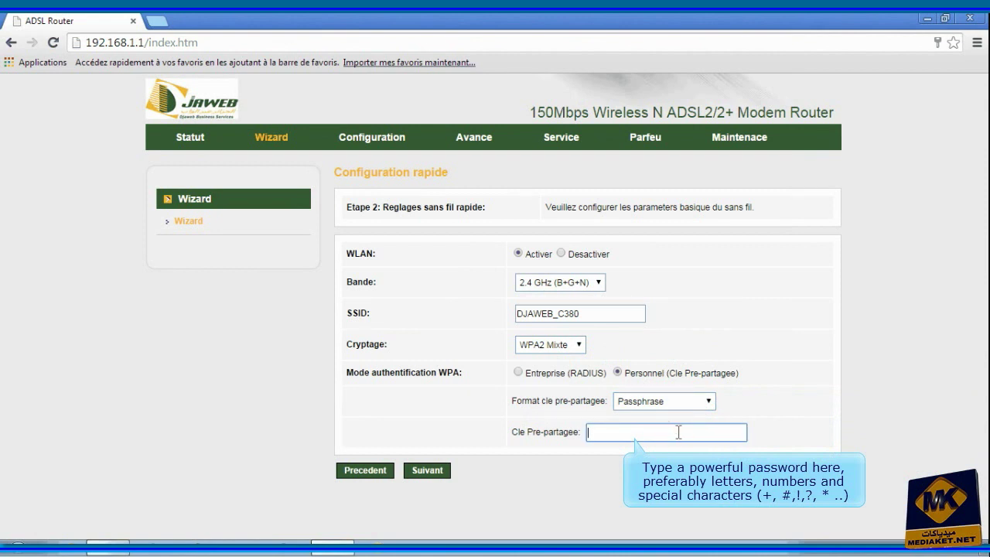
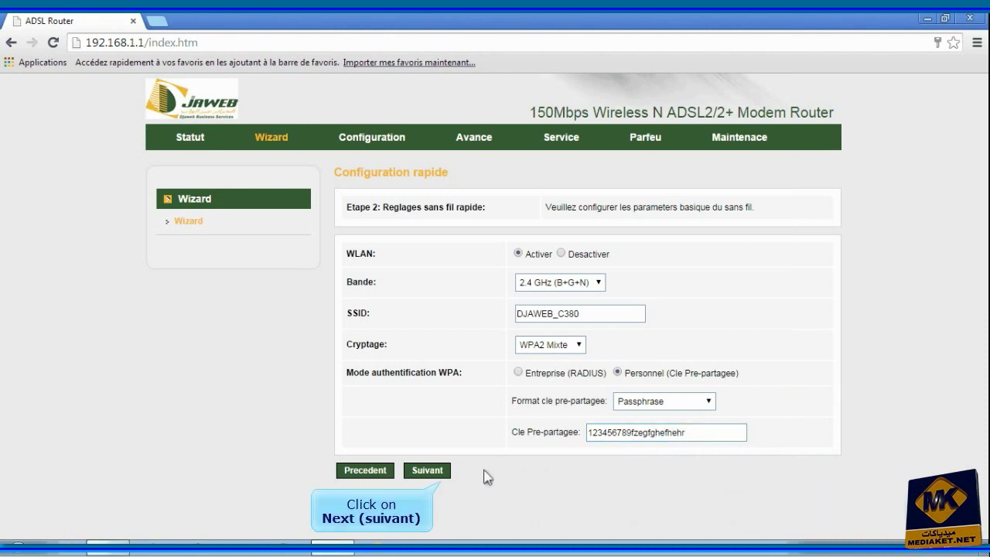
Review the step 3 summary (VPI 0, VCI 35, pppoe, WLAN enabled) and apply the changes
{"action": "left_click", "coordinate": [429, 471]}
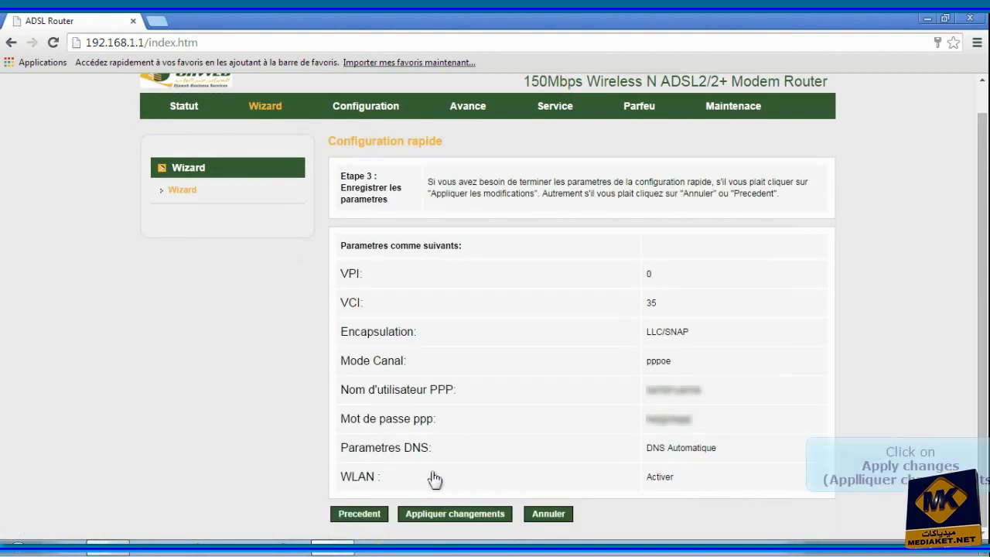
{"action": "scroll", "coordinate": [434, 479], "scroll_direction": "down", "scroll_amount": 1}
{"action": "left_click", "coordinate": [469, 515]}
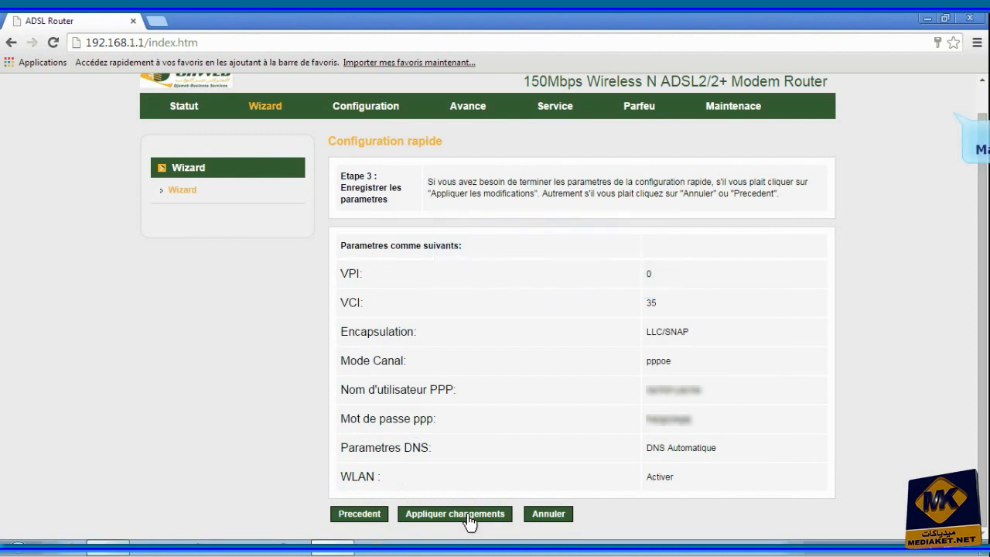
Open the Maintenance password page and select the administrator account
{"action": "left_click", "coordinate": [751, 119]}
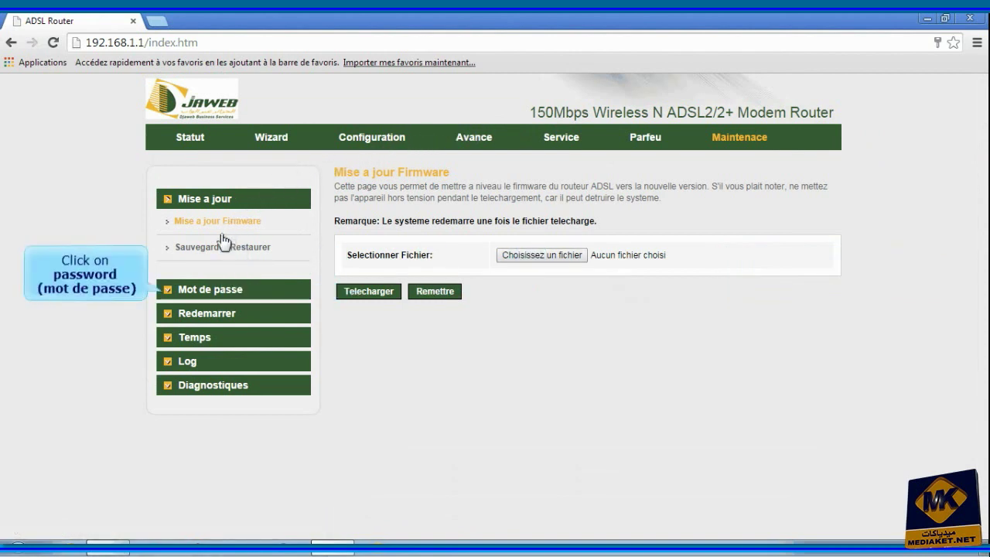
{"action": "left_click", "coordinate": [205, 292]}
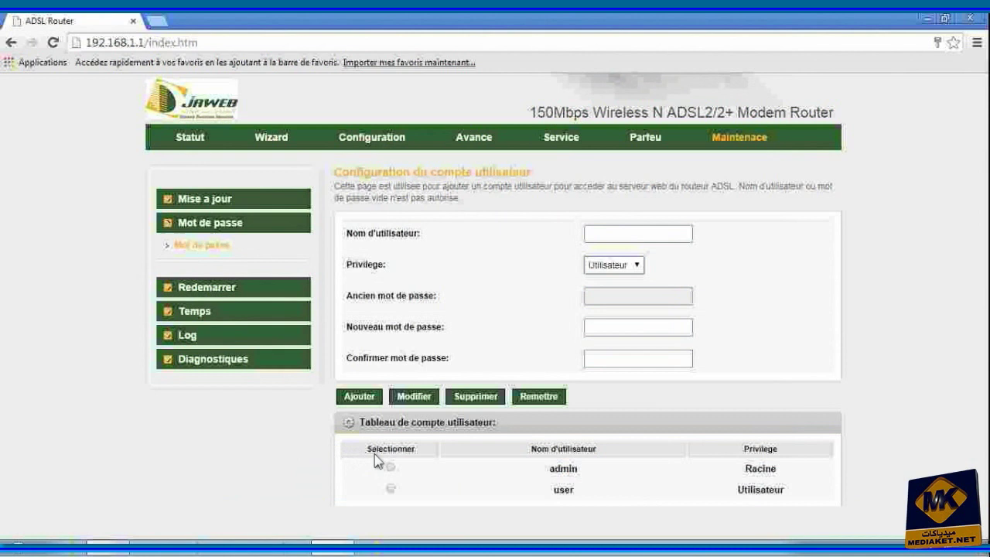
{"action": "left_click", "coordinate": [391, 468]}
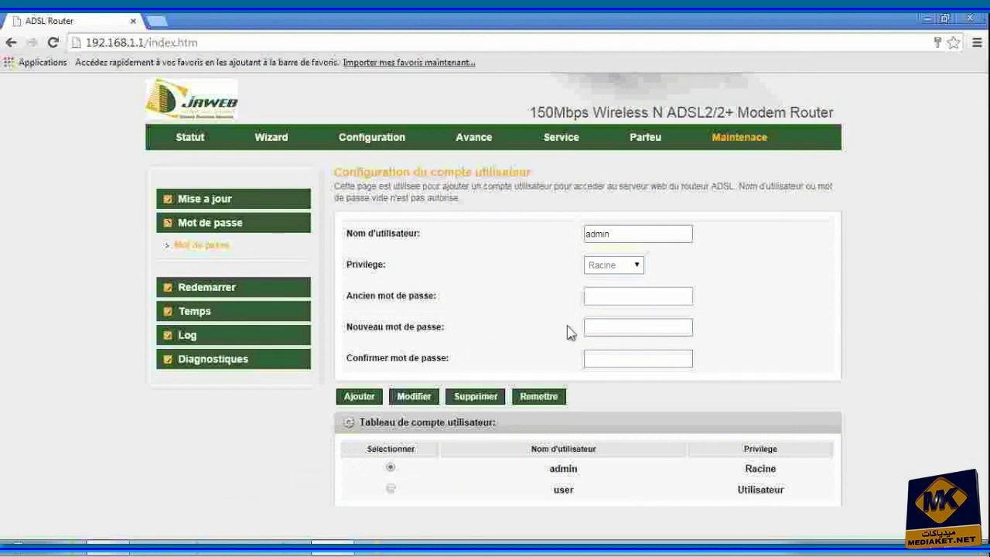
Enter the current admin password, then the new password and its confirmation
{"action": "left_click", "coordinate": [608, 324]}
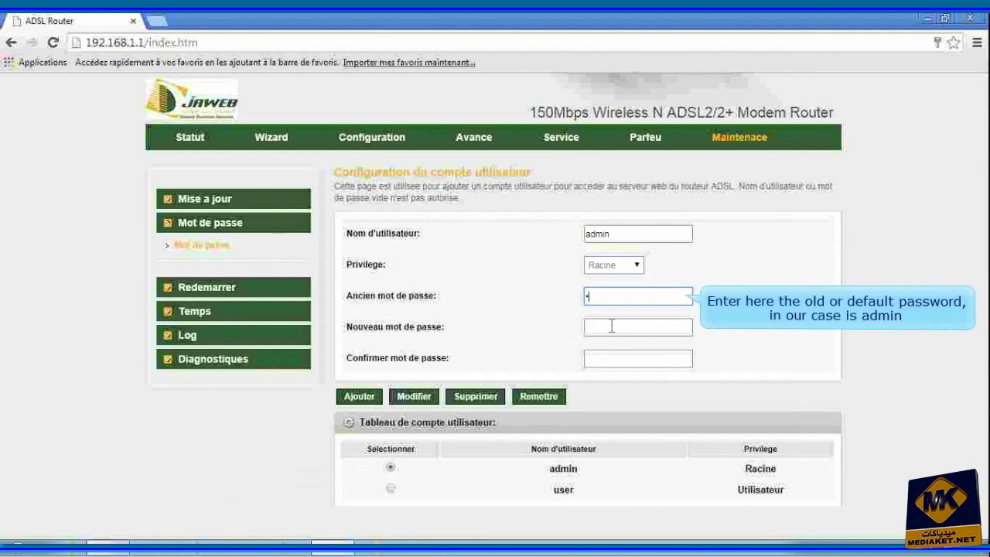
{"action": "left_click", "coordinate": [612, 325]}
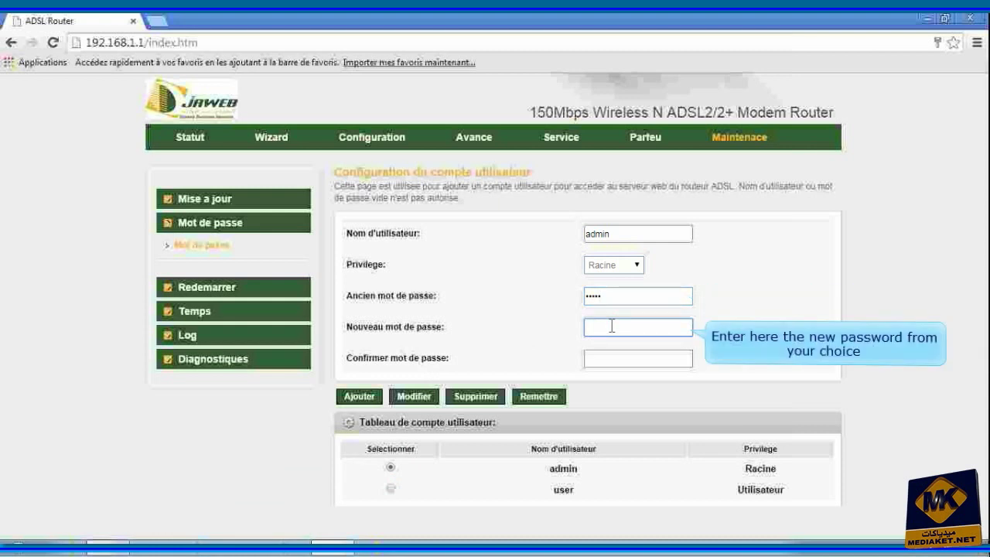
{"action": "type", "text": "••••••••••••••••••••"}
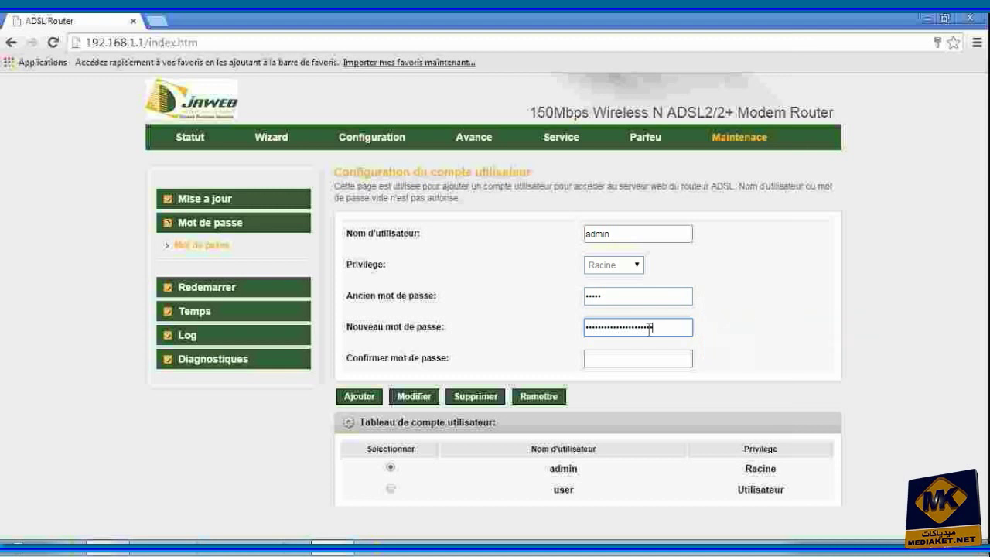
{"action": "left_click", "coordinate": [672, 359]}
{"action": "type", "text": "•"}
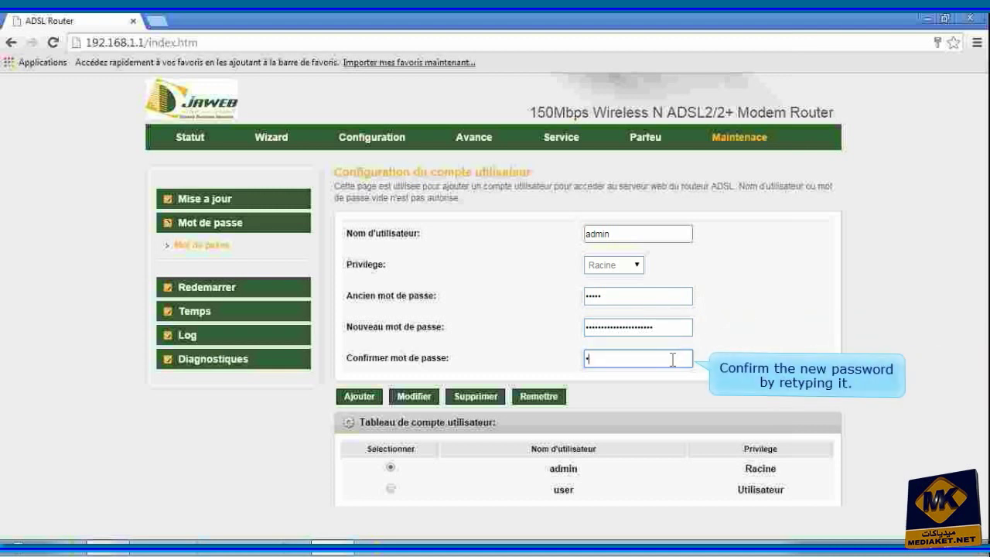
{"action": "type", "text": "••••••"}
{"action": "key", "text": "BackSpace"}
{"action": "key", "text": "BackSpace"}
{"action": "key", "text": "BackSpace"}
{"action": "key", "text": "BackSpace"}
{"action": "key", "text": "BackSpace"}
{"action": "key", "text": "BackSpace"}
{"action": "key", "text": "BackSpace"}
{"action": "type", "text": "••••••••••••••••••••"}
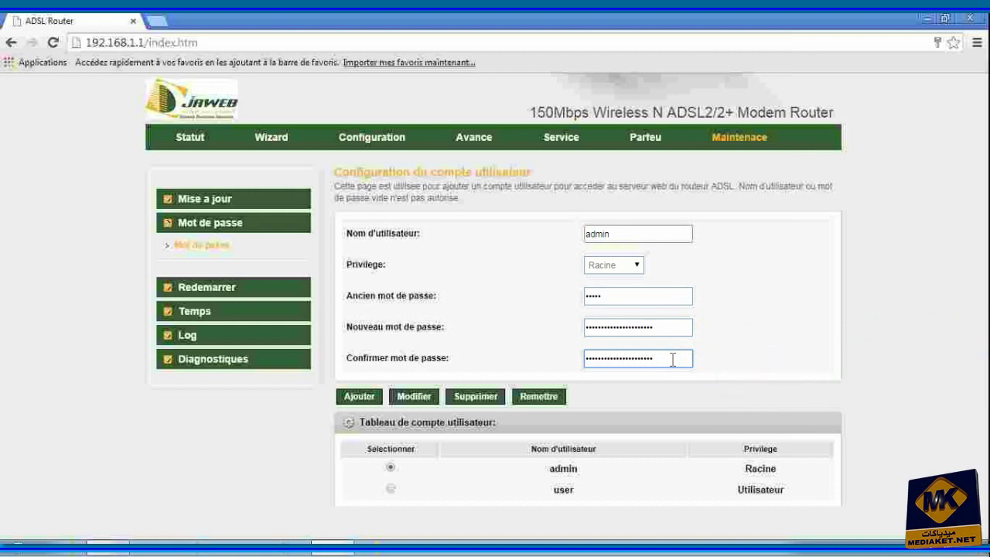